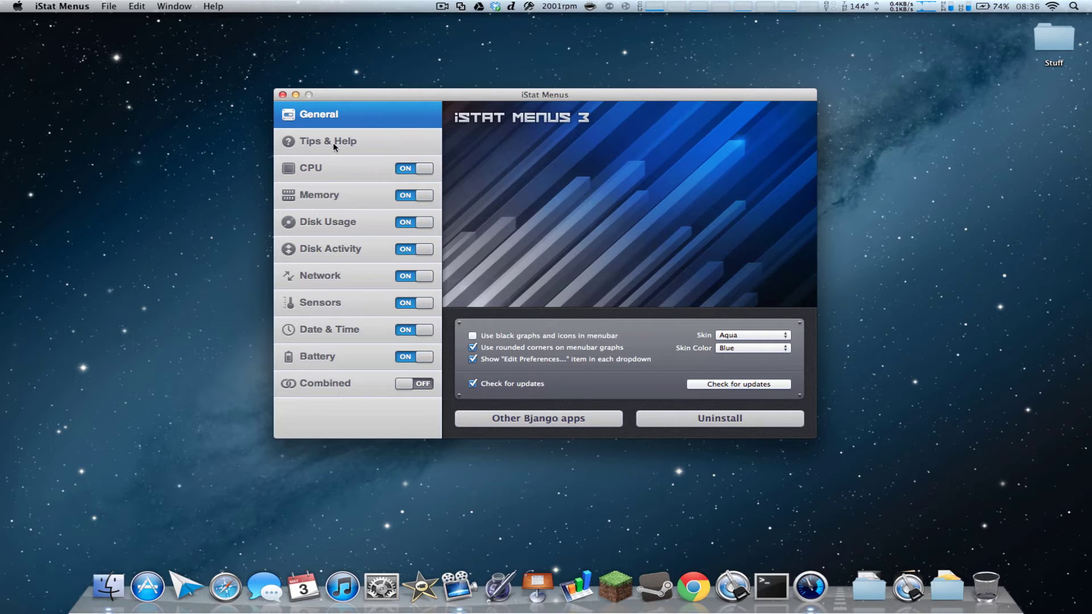
Show the CPU monitor settings and preview its menubar dropdown
click(323, 169)
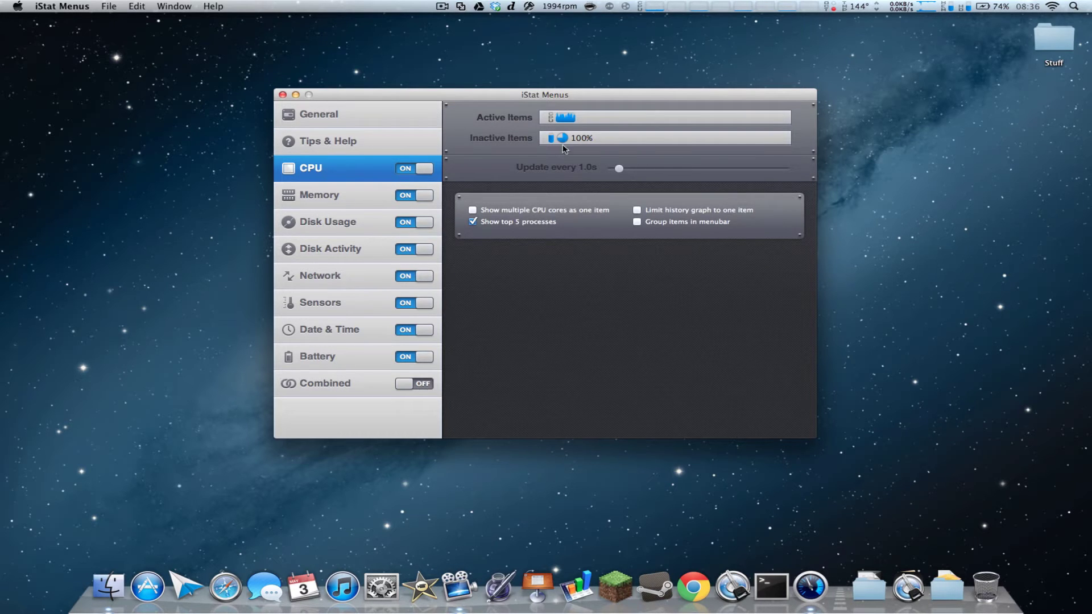
click(699, 4)
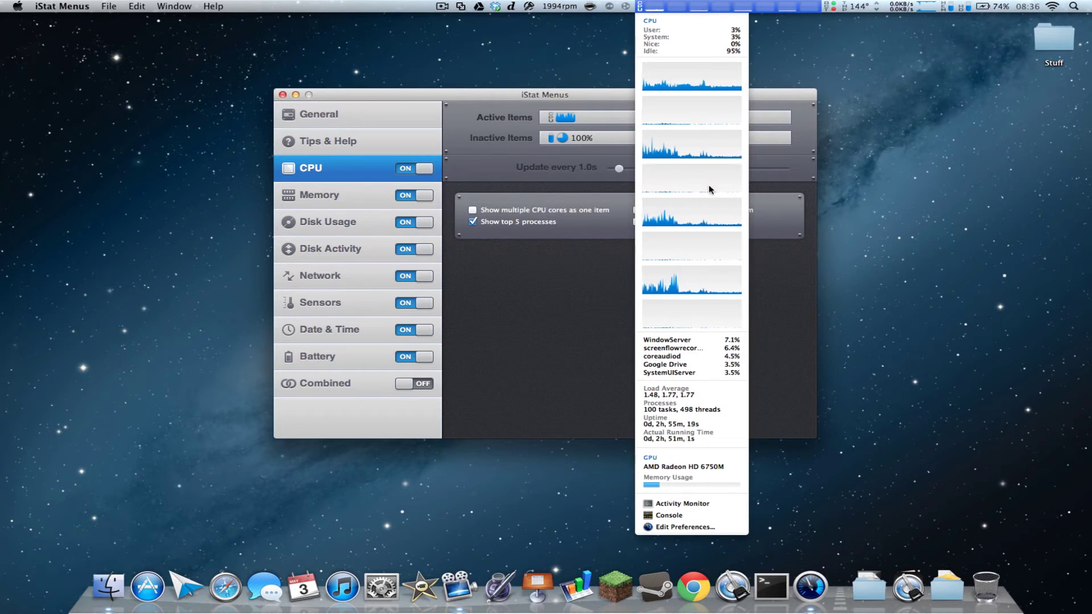
click(418, 182)
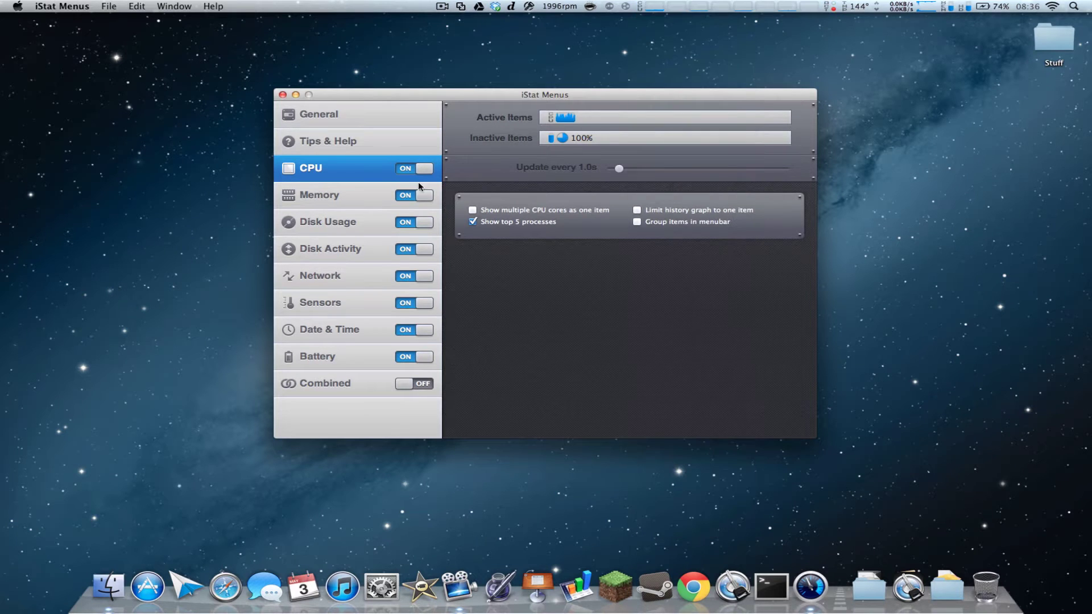
Add the memory pie and memory bar graph to the menubar, then show Disk Usage settings
click(359, 195)
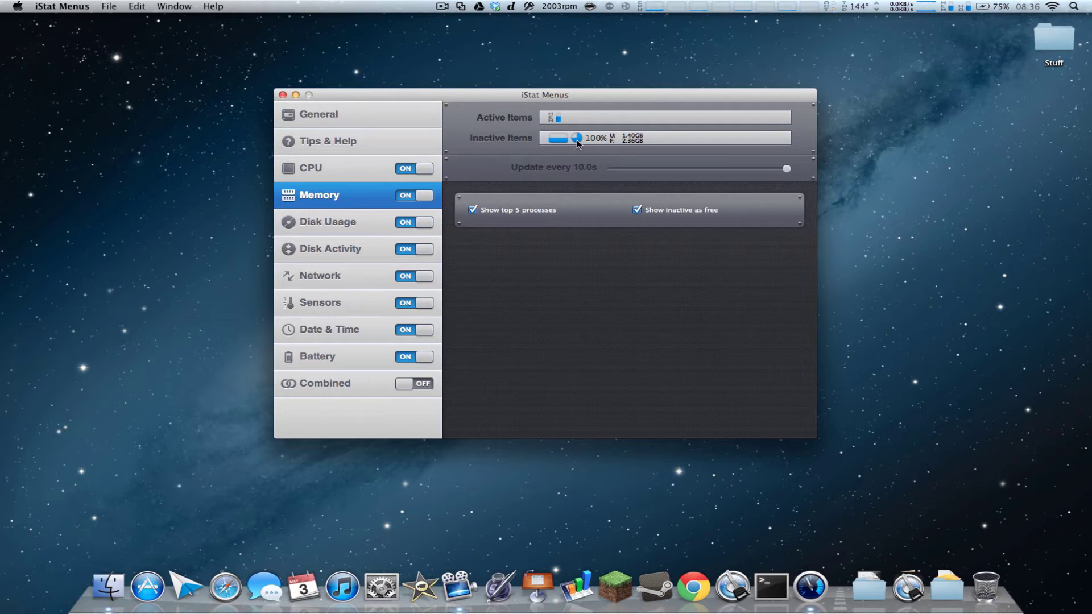
drag(576, 139, 571, 117)
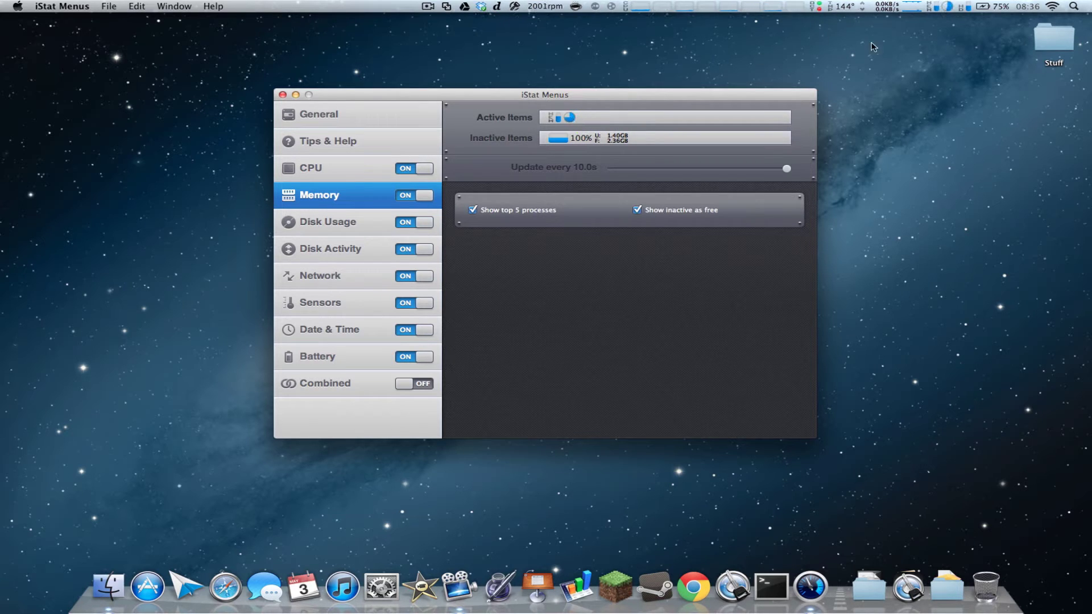
click(948, 7)
click(947, 6)
mouse_move(558, 124)
mouse_down()
mouse_move(577, 123)
mouse_move(576, 136)
mouse_up()
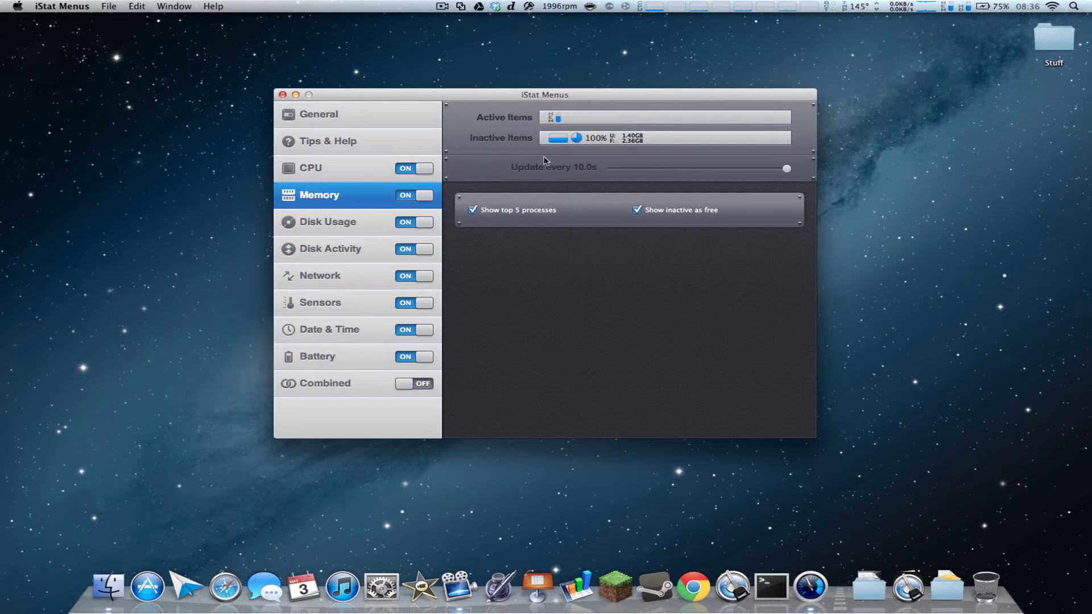
click(321, 221)
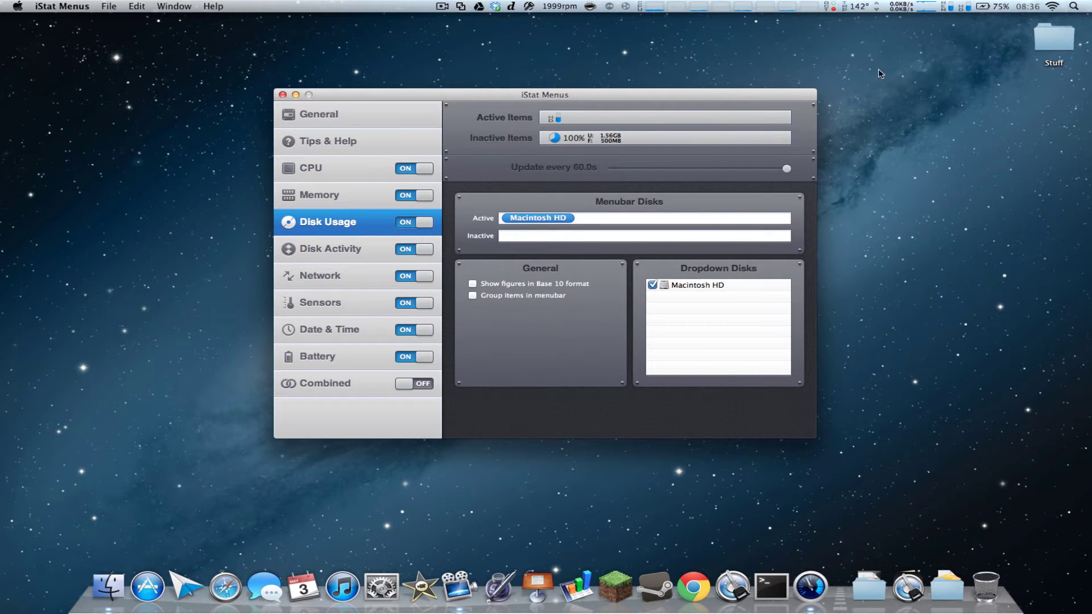
Preview the disk usage dropdown and add the 100% usage percentage to the menubar
click(967, 7)
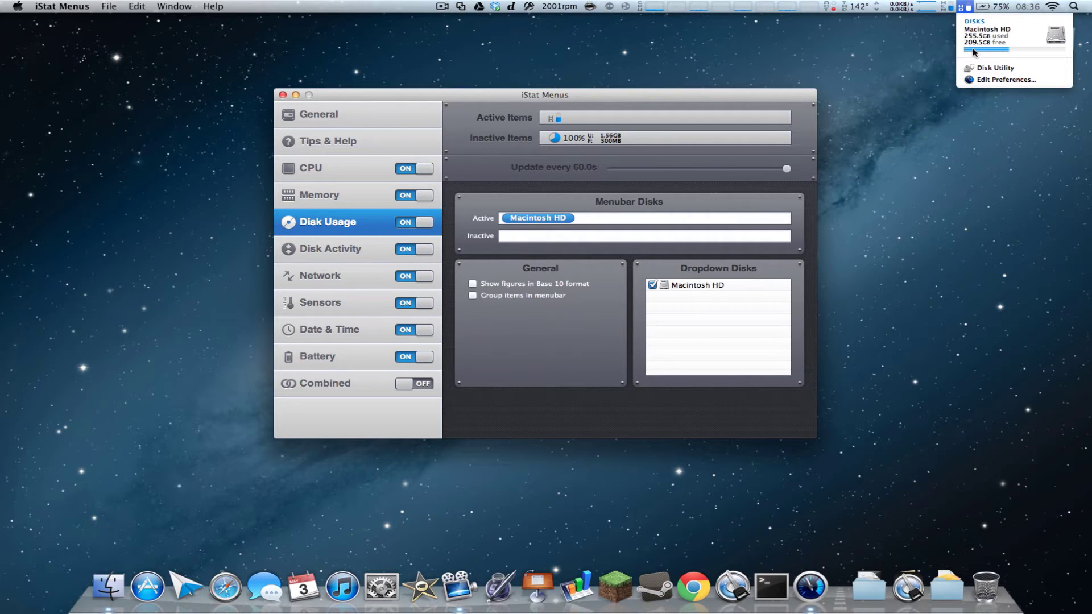
click(968, 8)
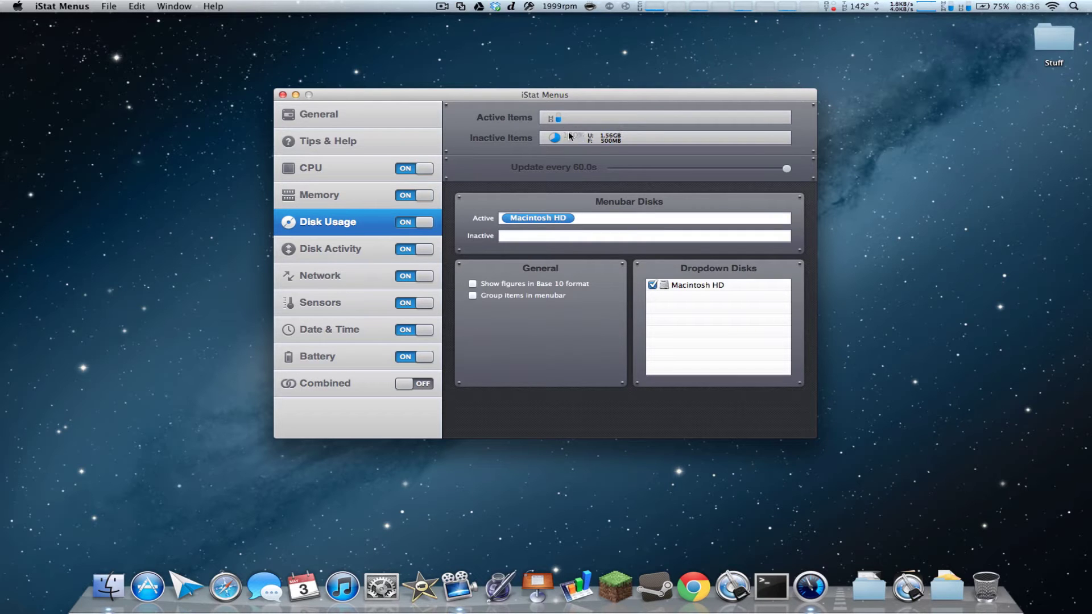
mouse_move(571, 138)
mouse_down()
mouse_move(571, 120)
mouse_move(573, 140)
mouse_up()
Show the Disk Activity settings and preview its menubar dropdown
click(319, 253)
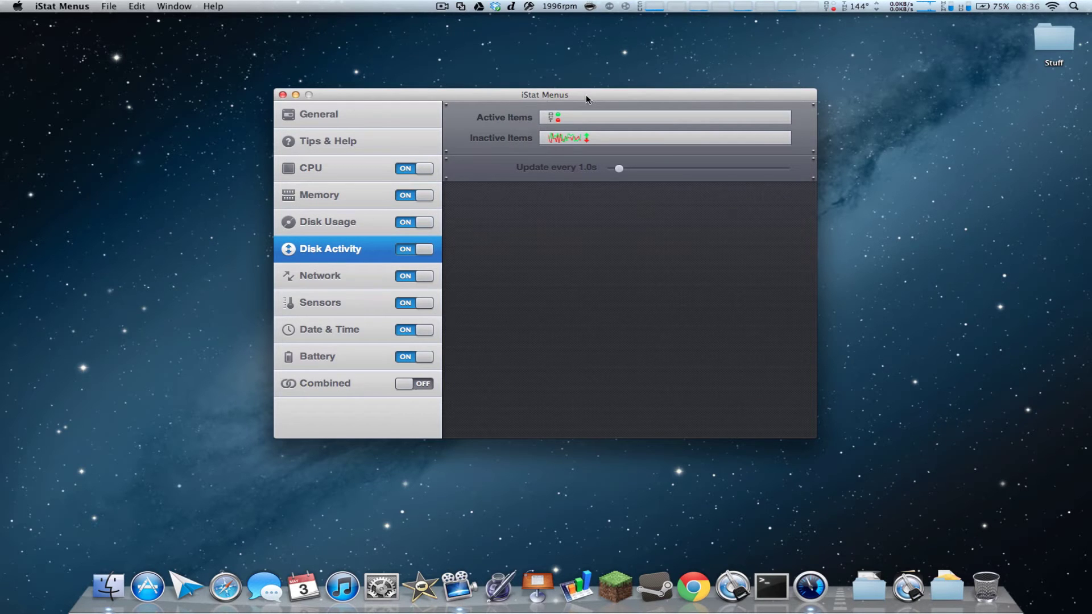
click(826, 7)
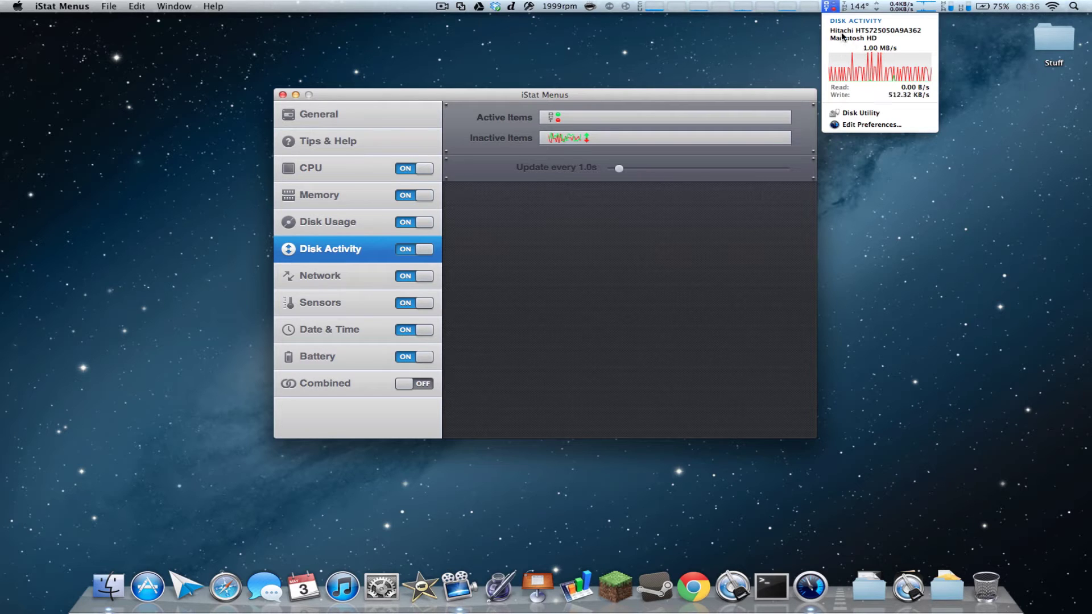
click(838, 11)
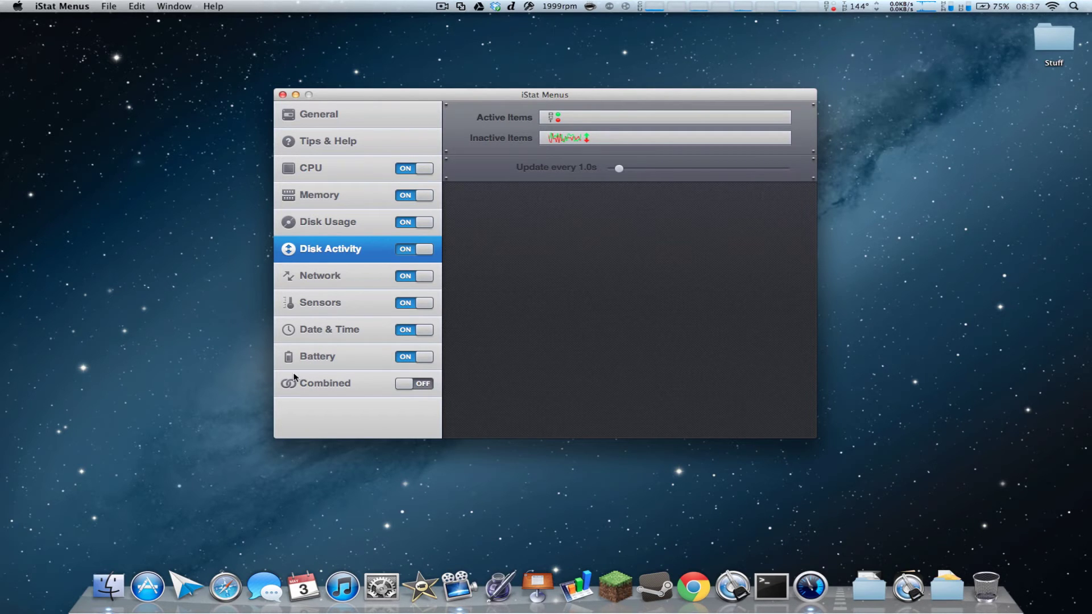
Show Network settings and preview the dropdown listing Wi-Fi en1 and both unconnected modems
click(336, 275)
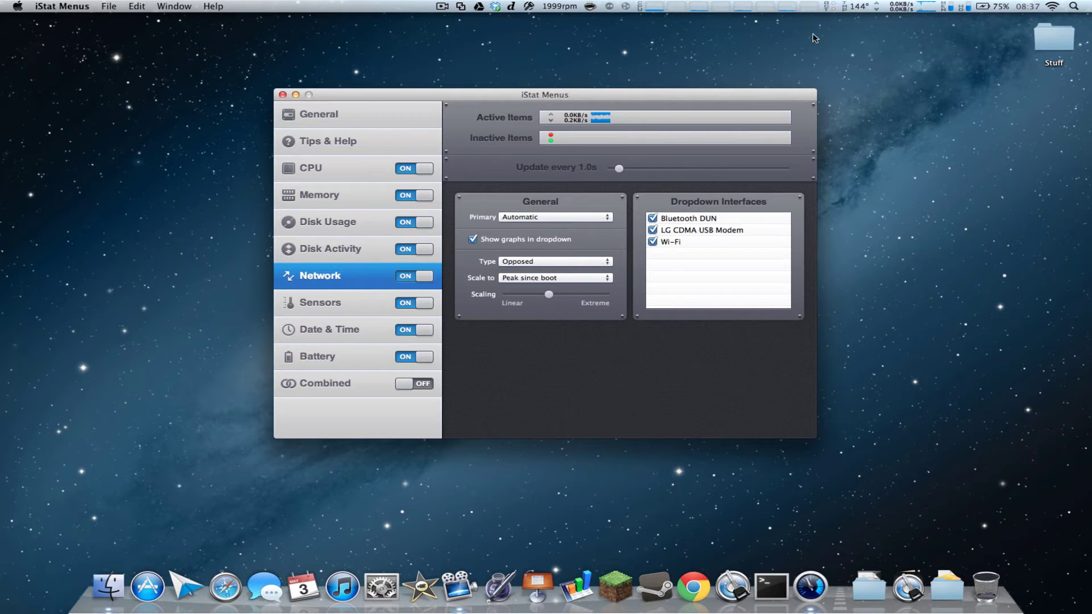
click(918, 9)
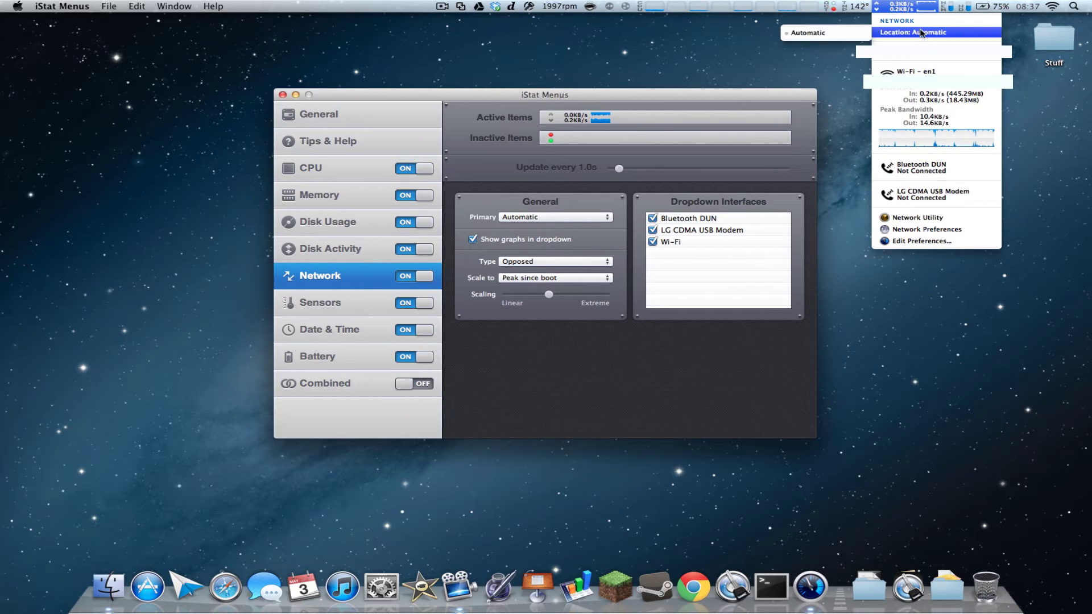
mouse_move(927, 58)
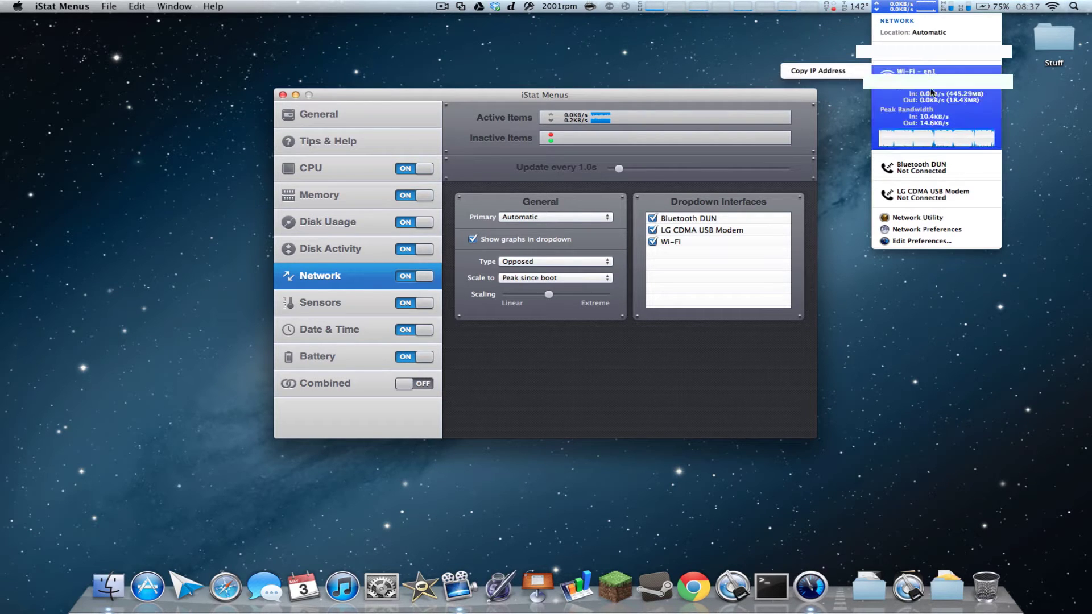
mouse_move(934, 107)
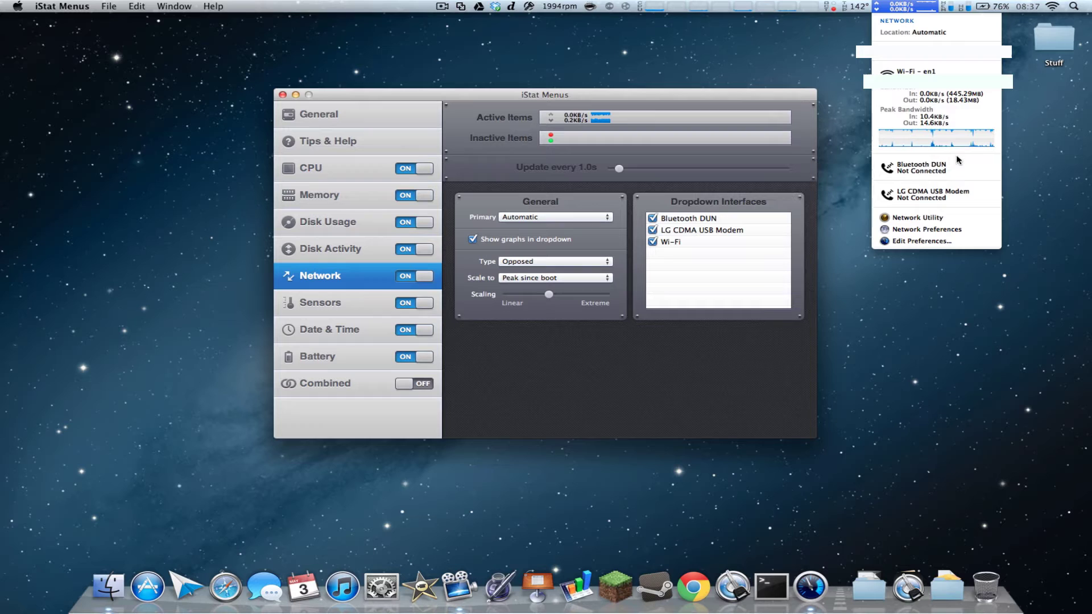
mouse_move(949, 170)
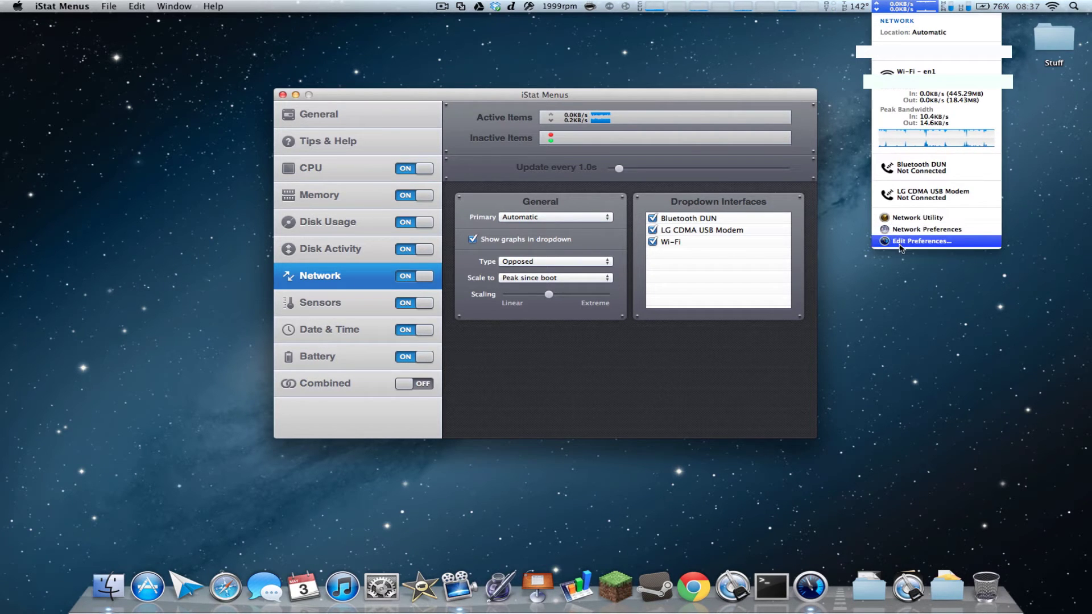
click(917, 3)
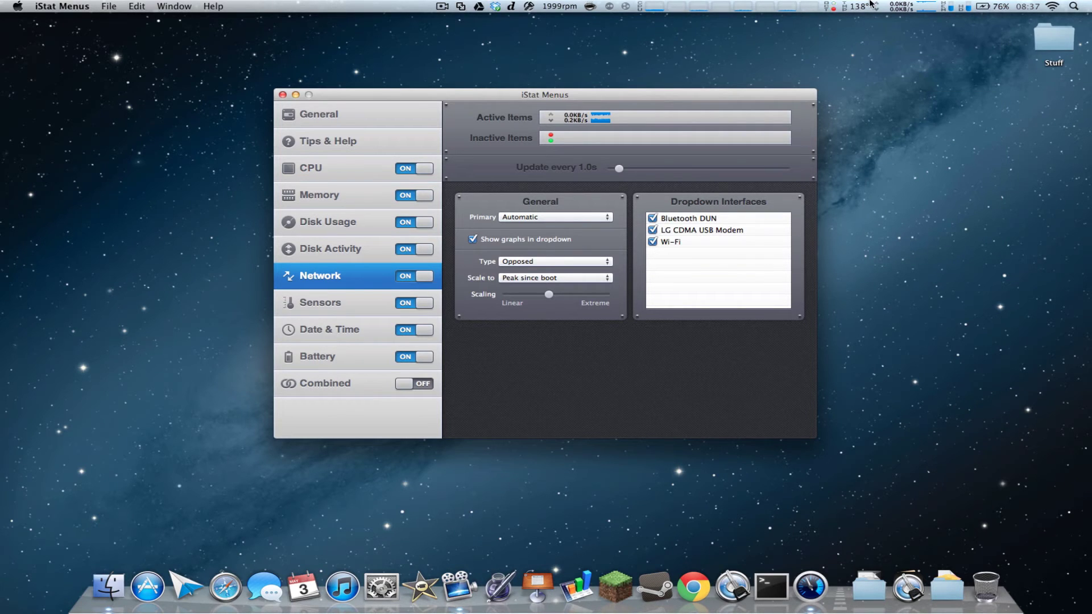
In the Sensors dropdown, set the fans to Super Fast, then to Medium
click(339, 307)
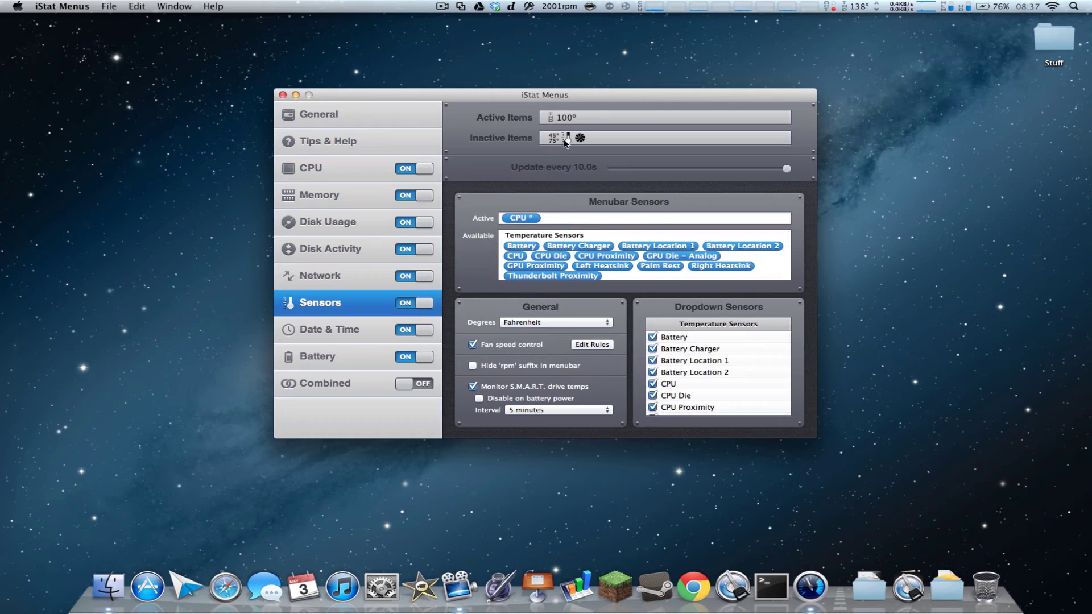
click(858, 5)
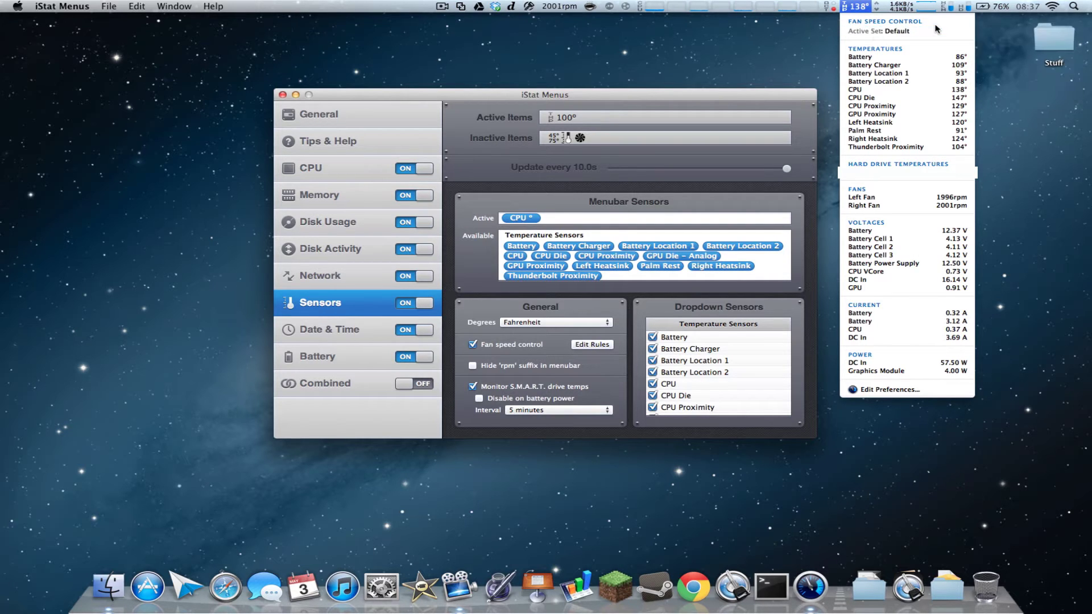
mouse_move(940, 31)
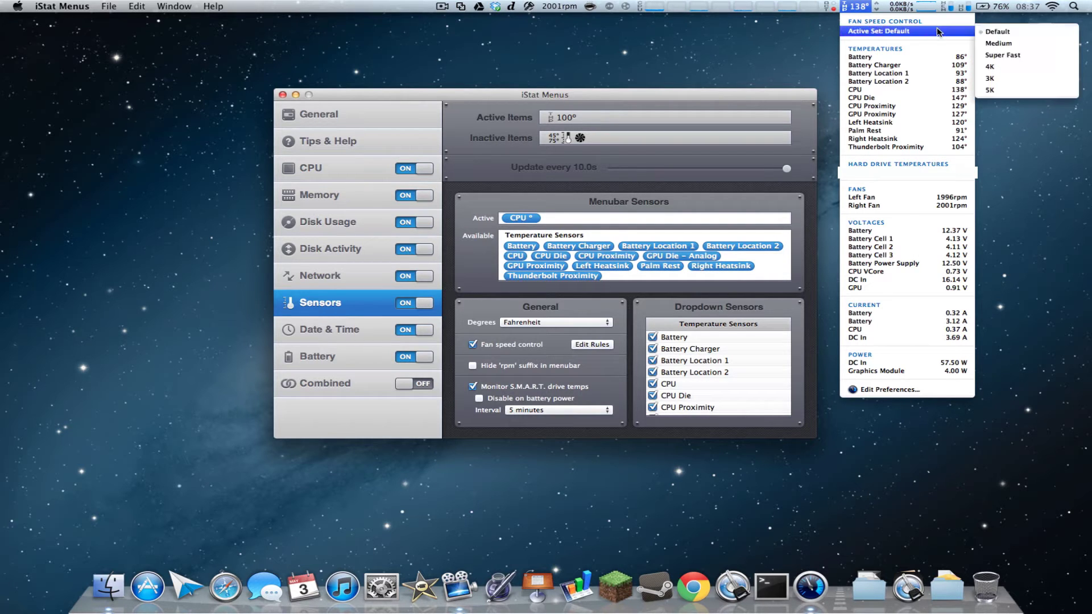
click(1019, 54)
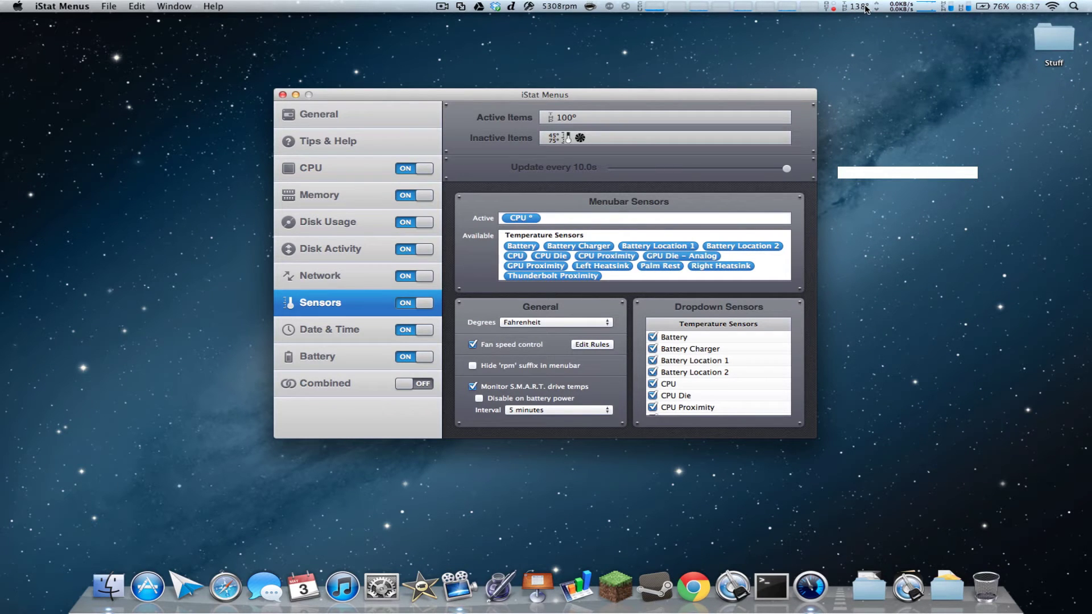
click(866, 8)
mouse_move(949, 31)
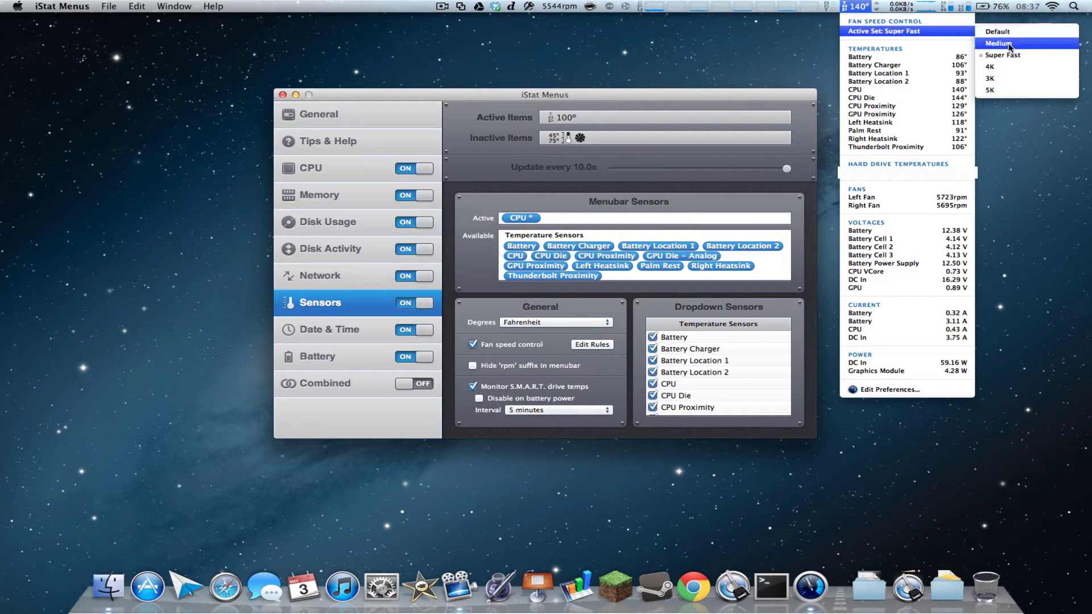
click(1009, 46)
Return the fan Active Set to Default, review the sensors dropdown, then show Date & Time
click(862, 7)
mouse_move(880, 6)
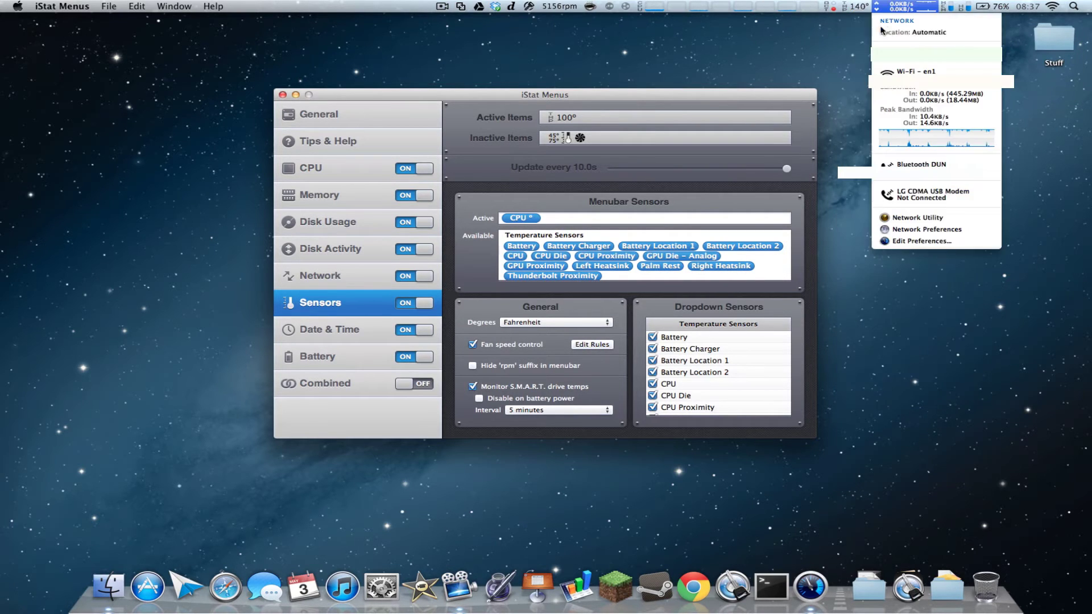
mouse_move(938, 31)
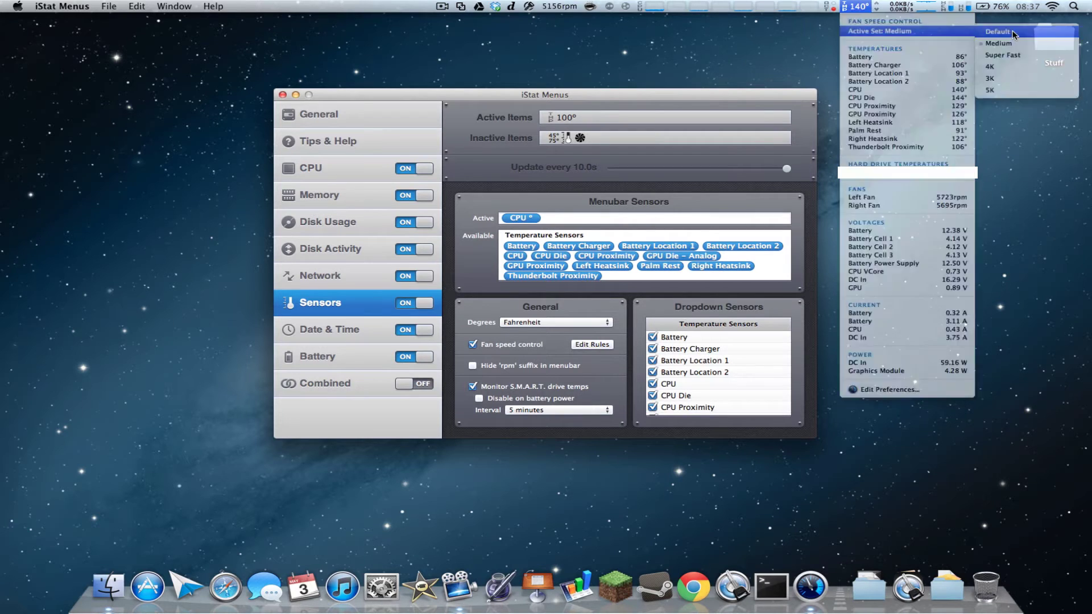
click(1013, 33)
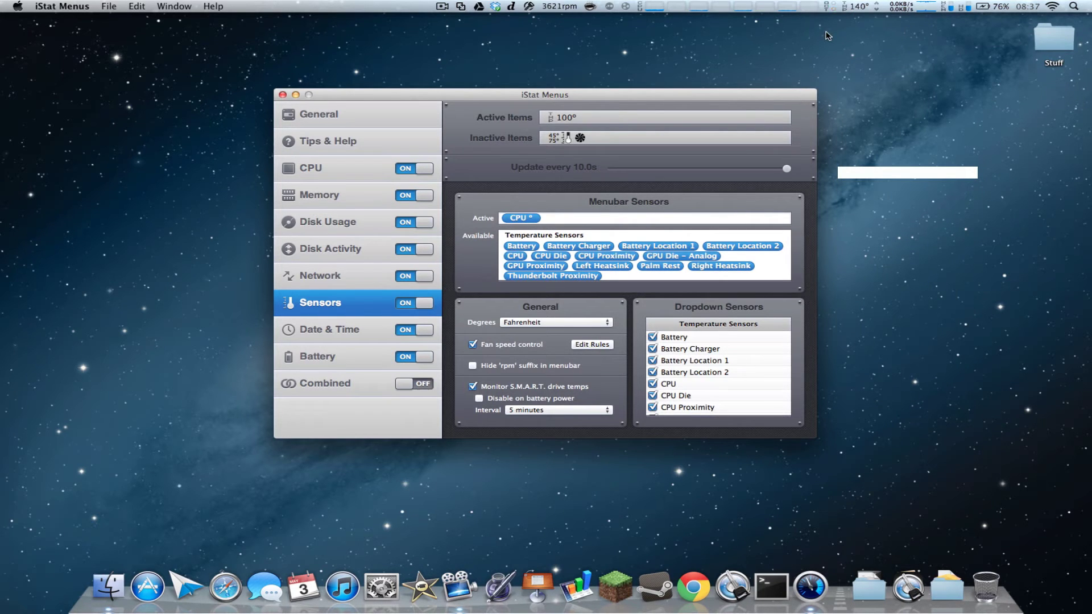
click(858, 4)
click(858, 4)
click(858, 5)
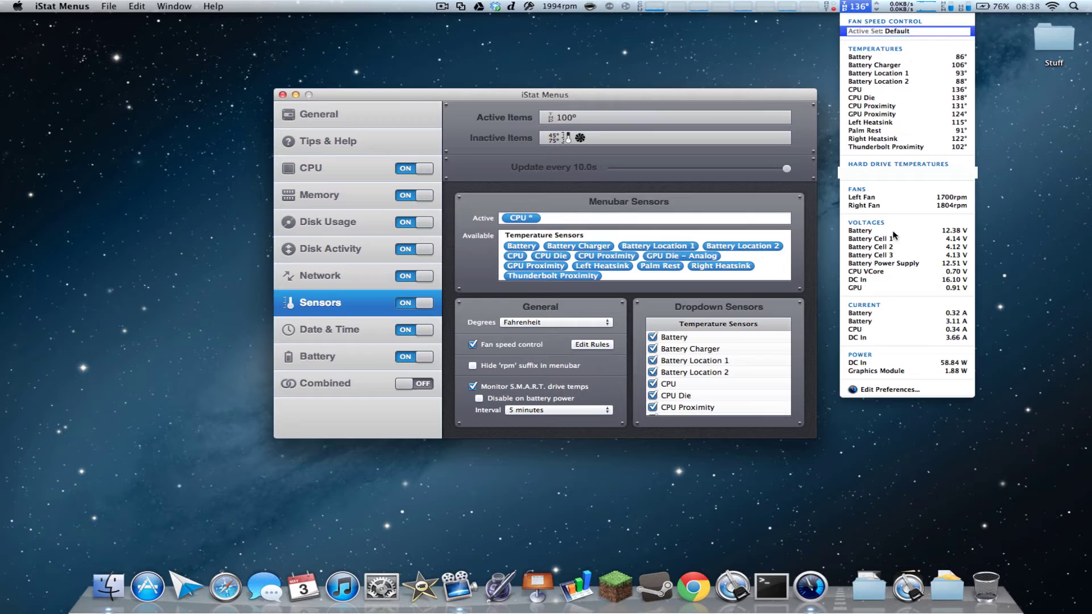
click(860, 5)
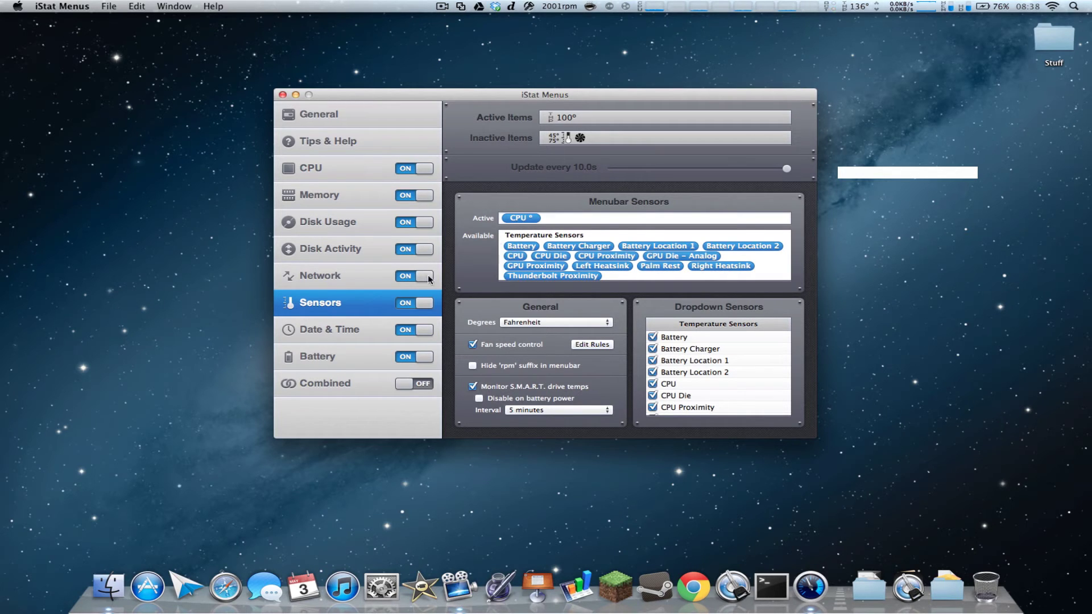
click(333, 327)
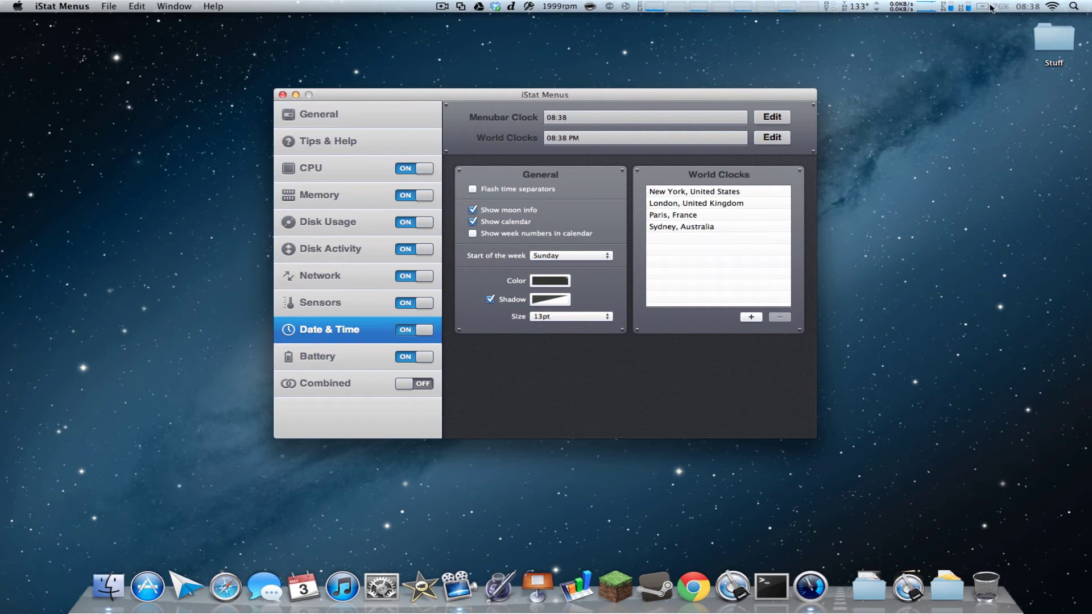
Reposition a menubar item and view the clock's calendar, moon phase and world clocks, then Battery
drag(967, 7, 1001, 8)
click(1028, 6)
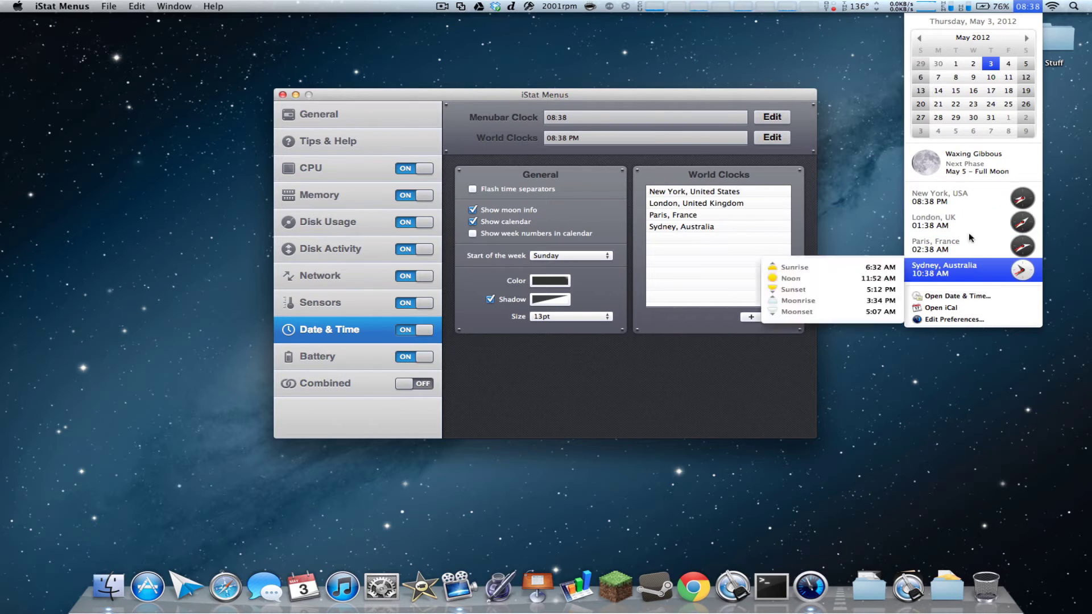
click(1023, 6)
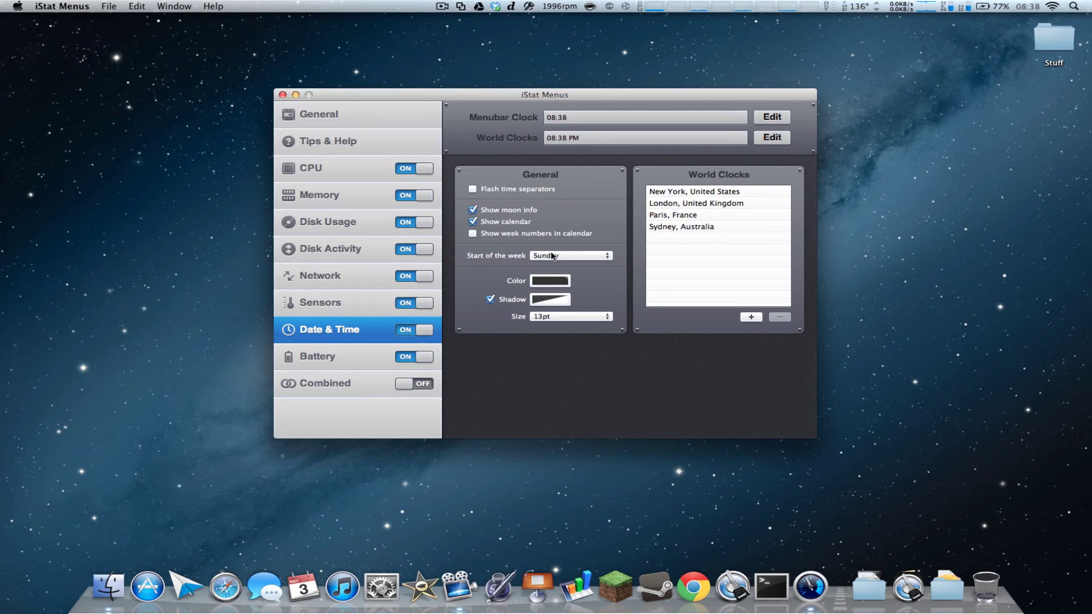
click(319, 358)
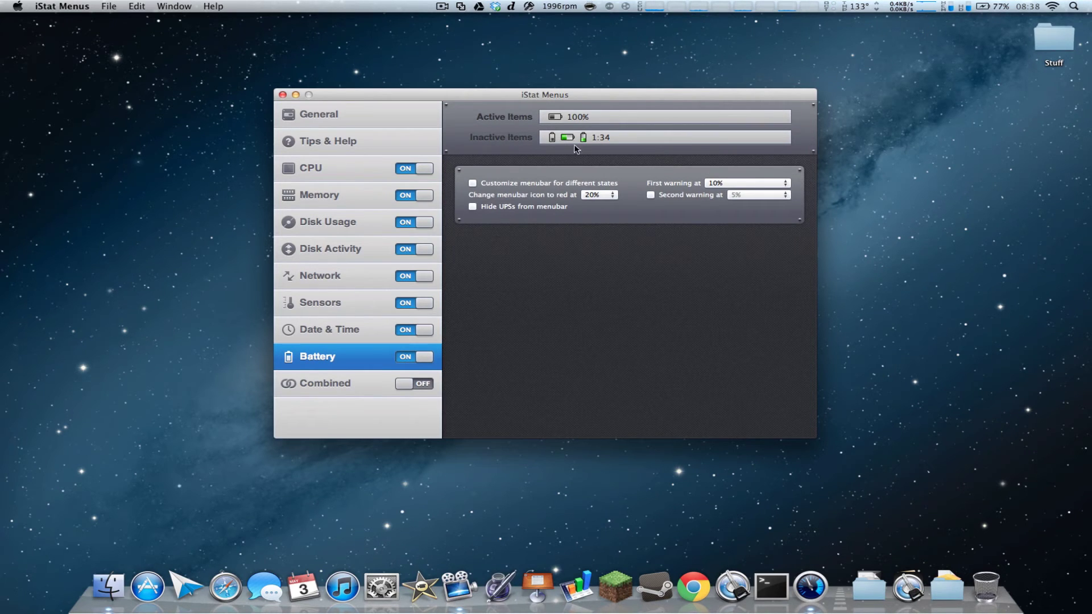
Add the 1:34 battery time to the menubar and remove it again; keep the red icon at 20%
drag(584, 139, 610, 117)
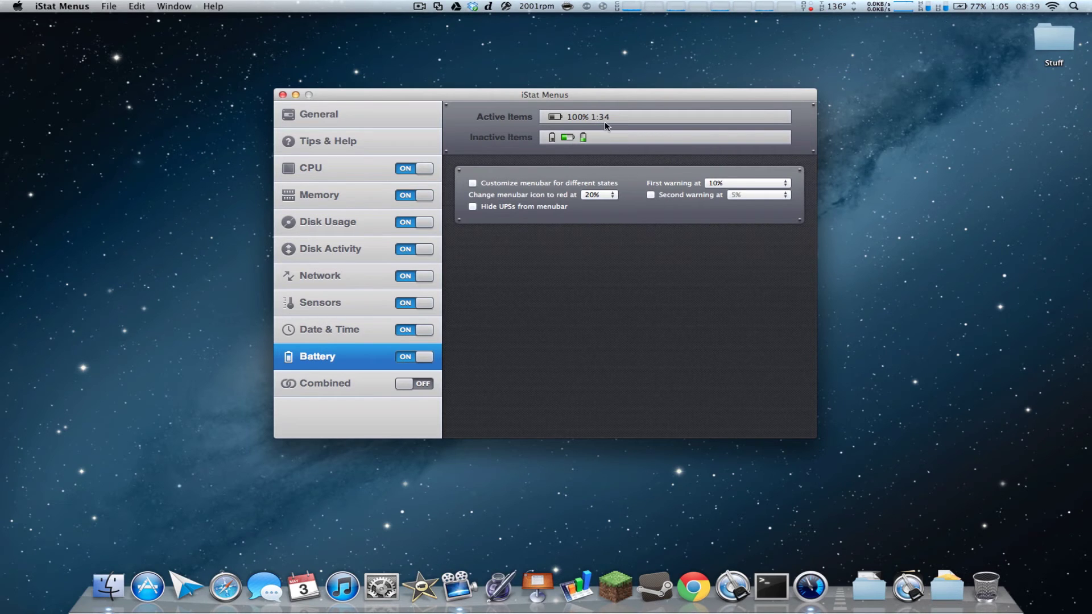
drag(600, 121, 607, 139)
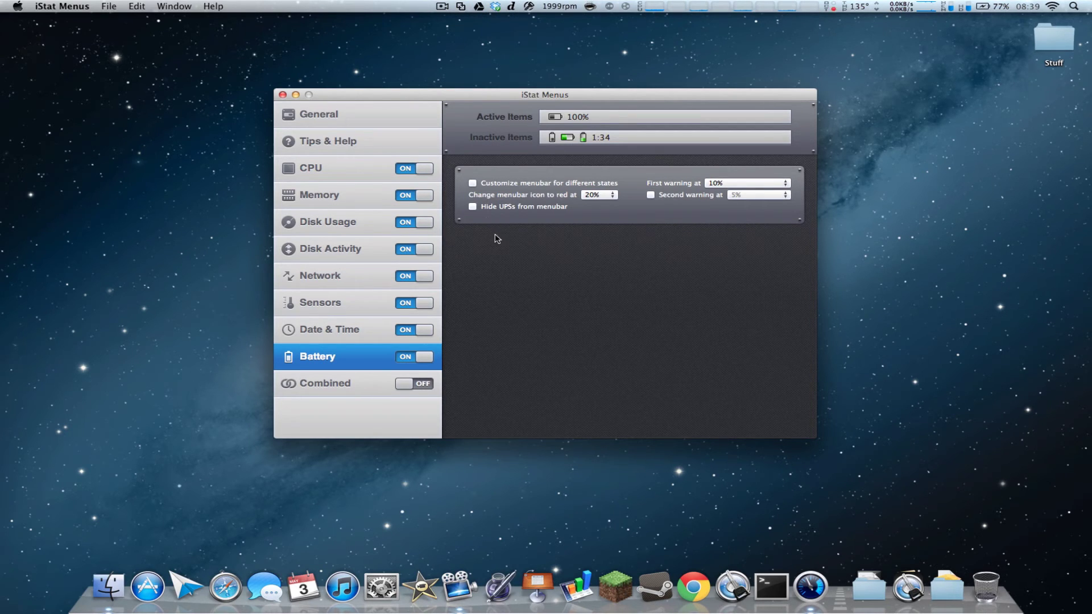
click(610, 199)
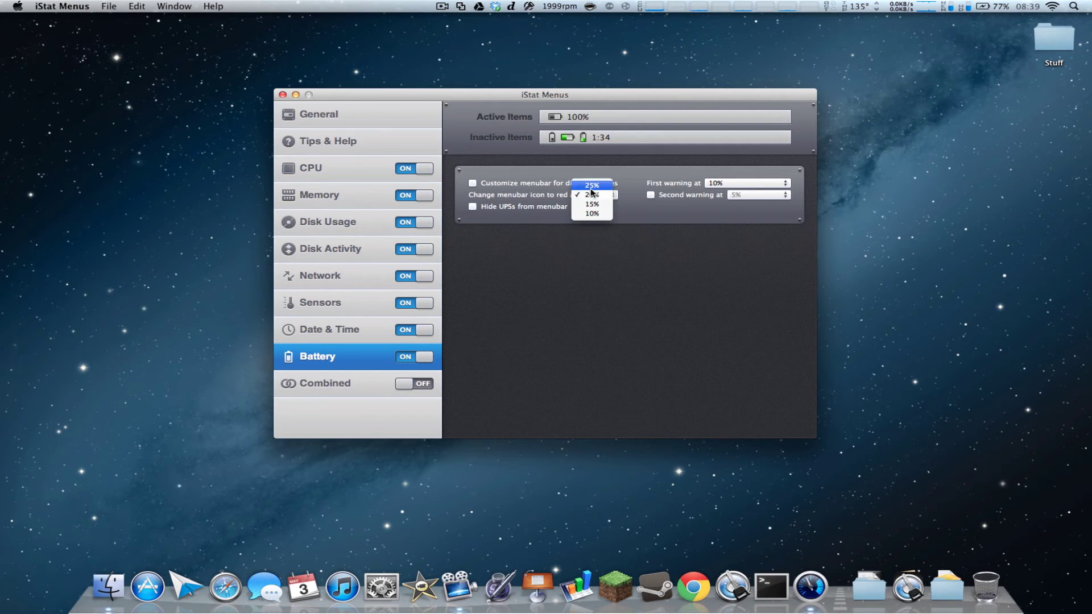
click(600, 232)
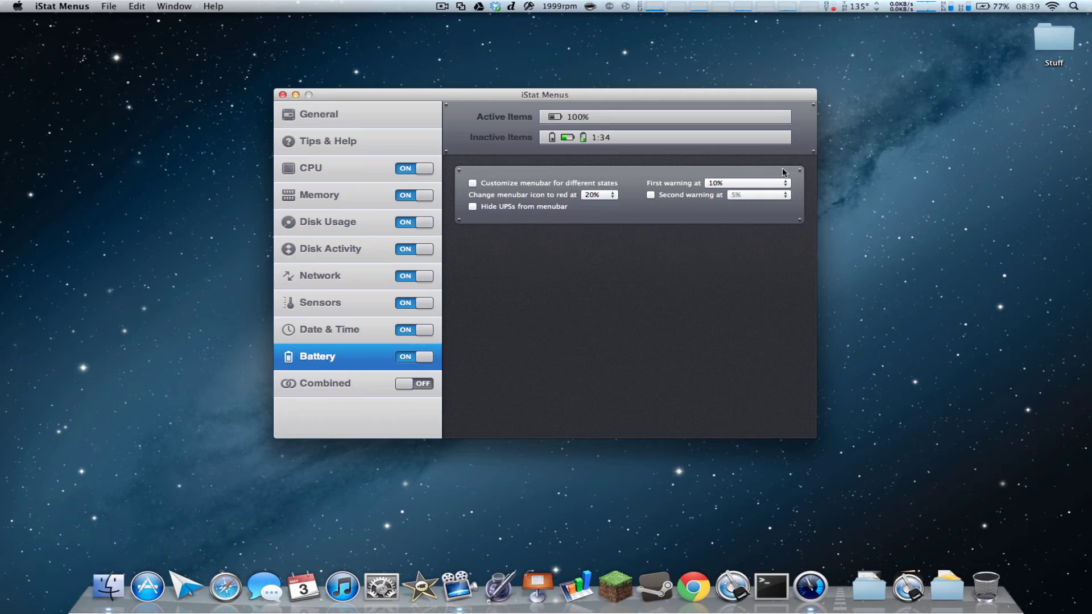
Keep the first battery warning at 10% and show the Combined preferences
click(737, 184)
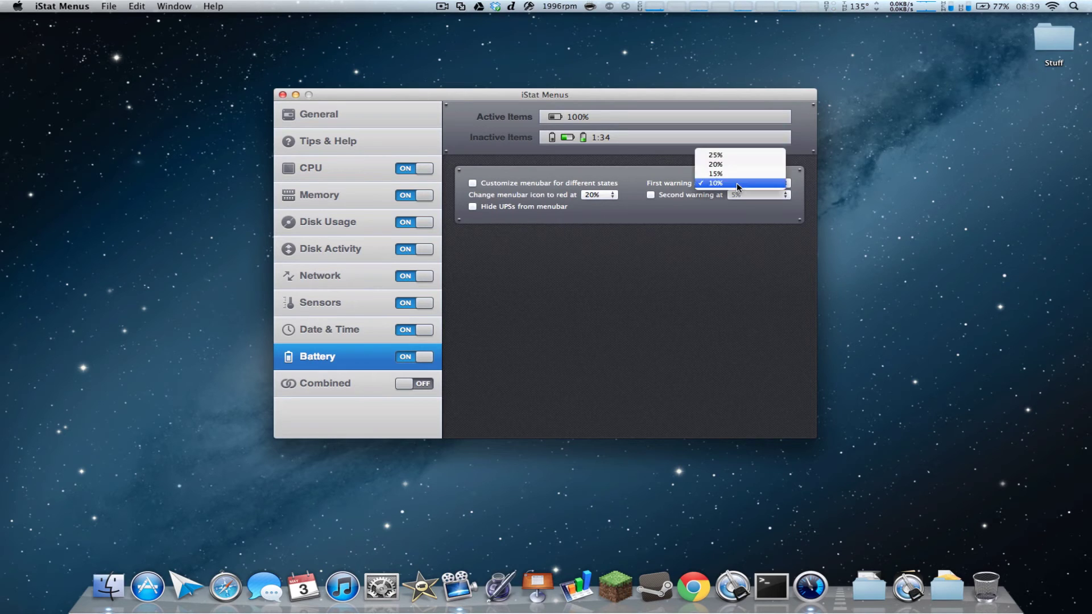
click(709, 222)
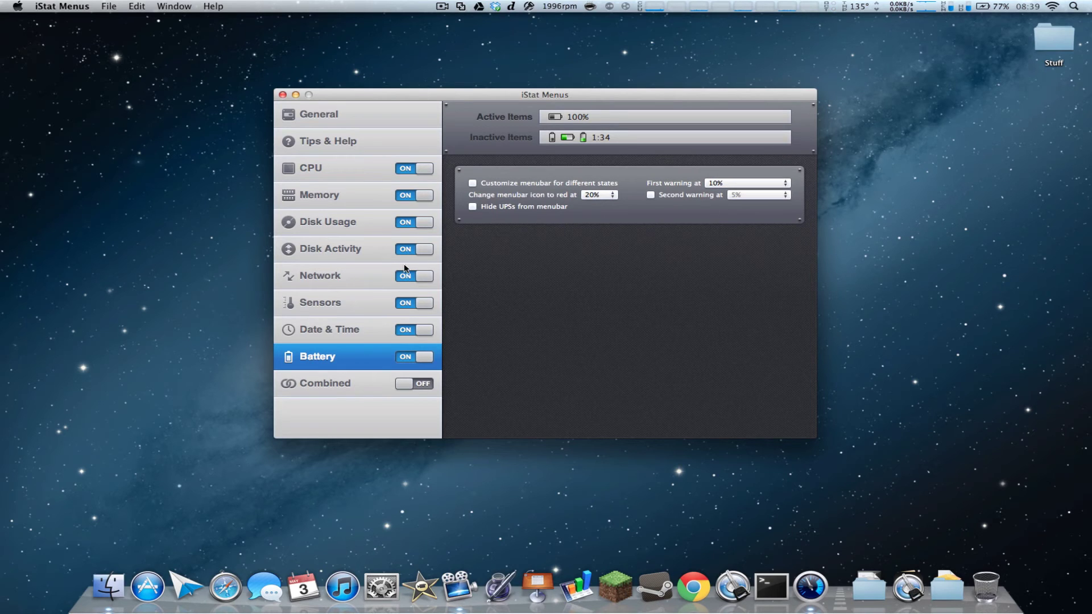
click(332, 385)
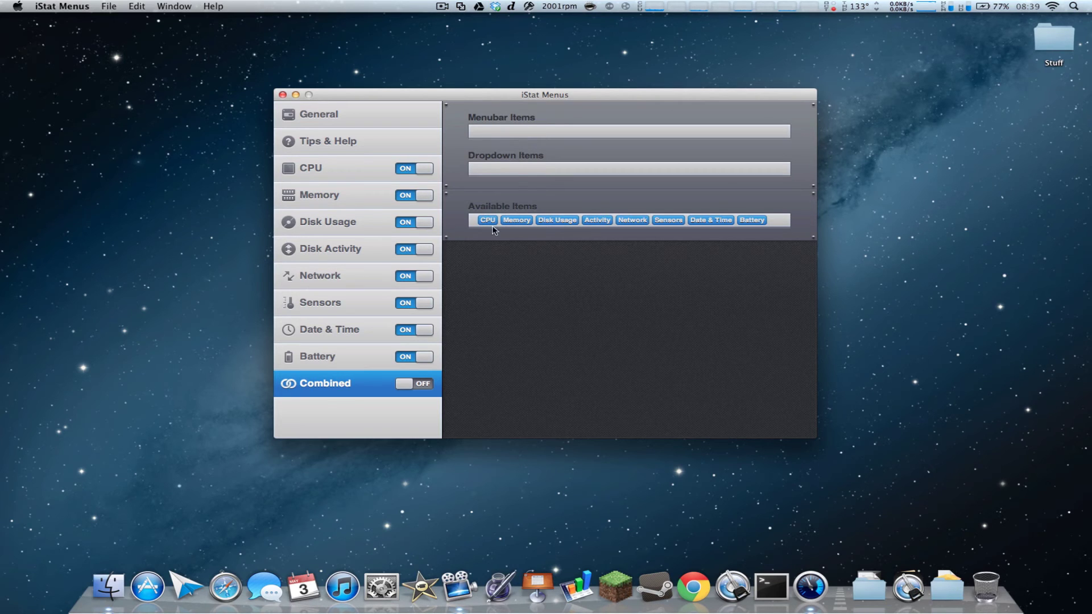
Return to the Sensors preferences showing the CPU sensor in Fahrenheit
click(337, 308)
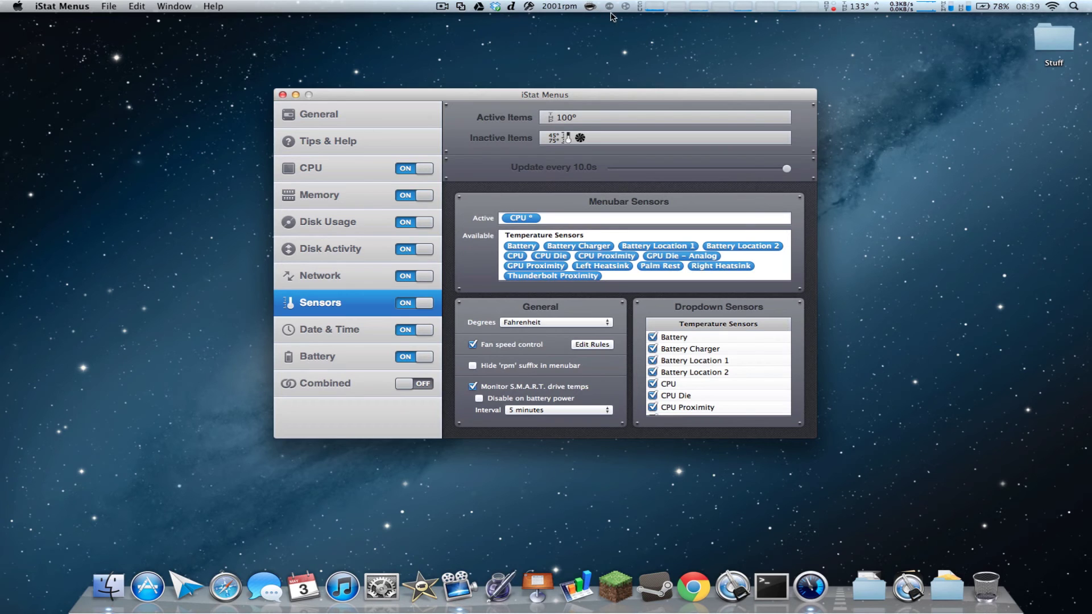
Preview the CPU menubar dropdown and switch to the General preferences
click(654, 6)
click(654, 6)
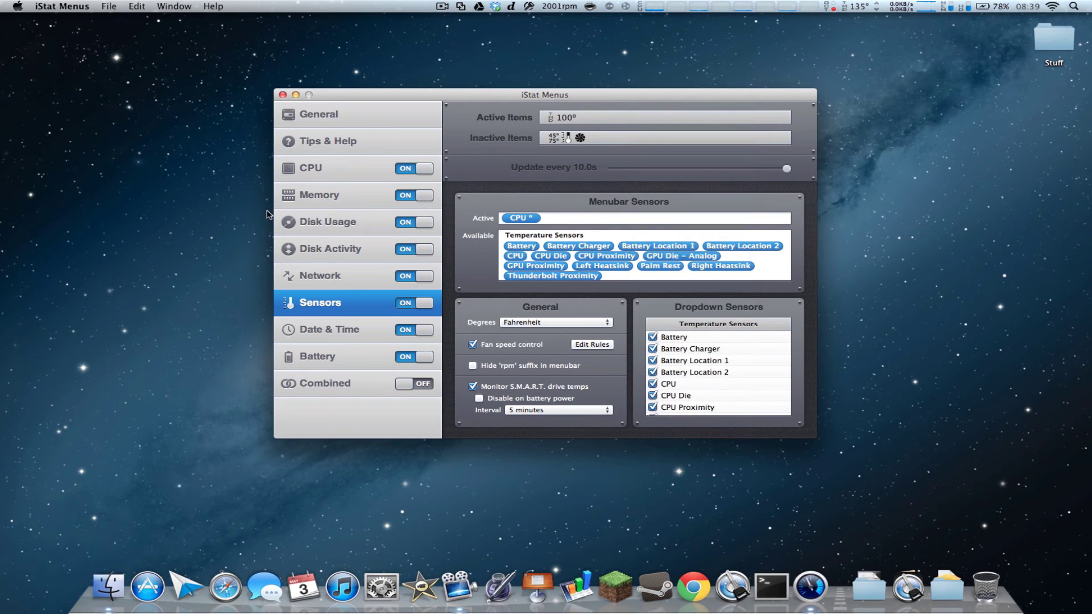
click(333, 123)
click(638, 7)
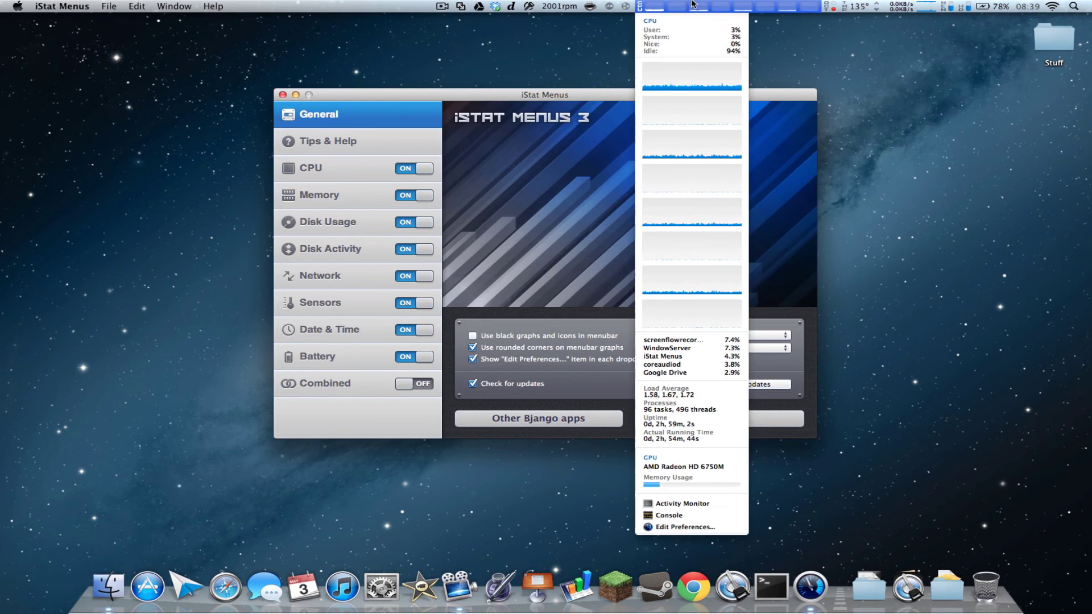
click(781, 4)
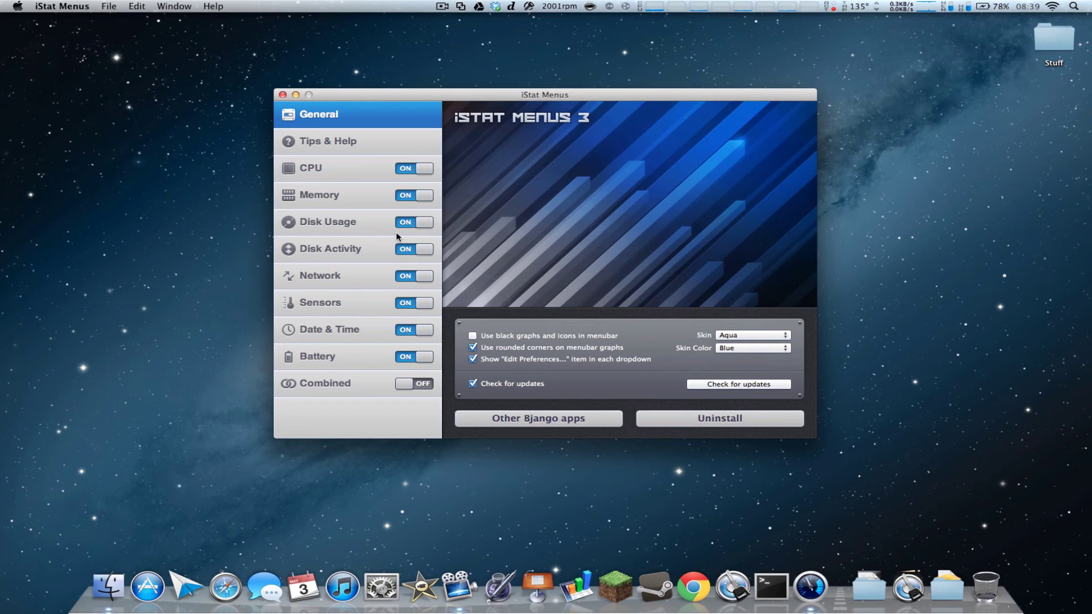
Turn the CPU monitor off and back on, then check its CPU usage dropdown
click(407, 167)
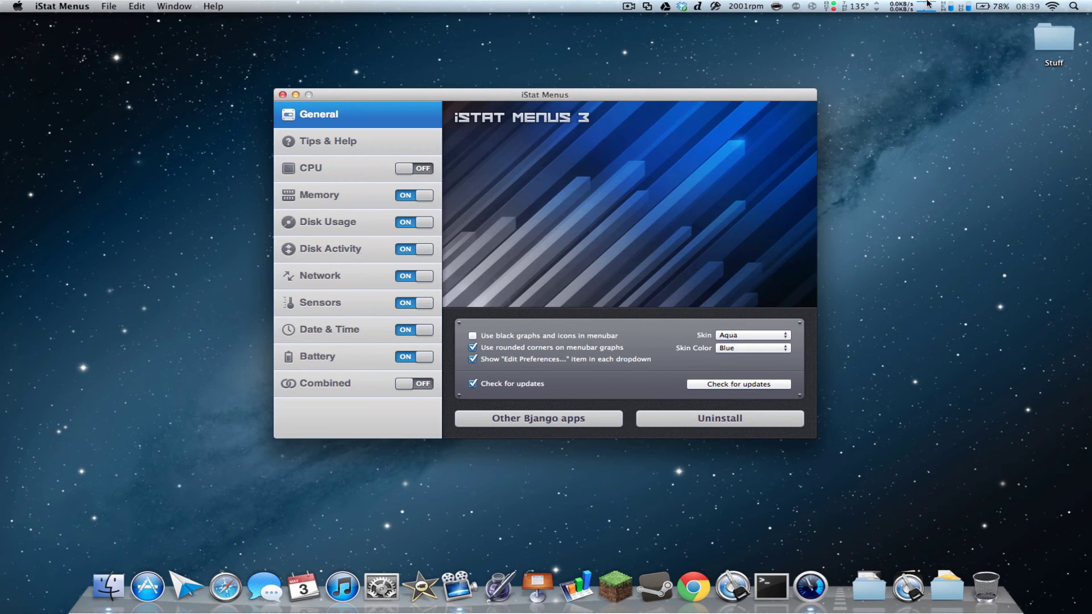
click(422, 171)
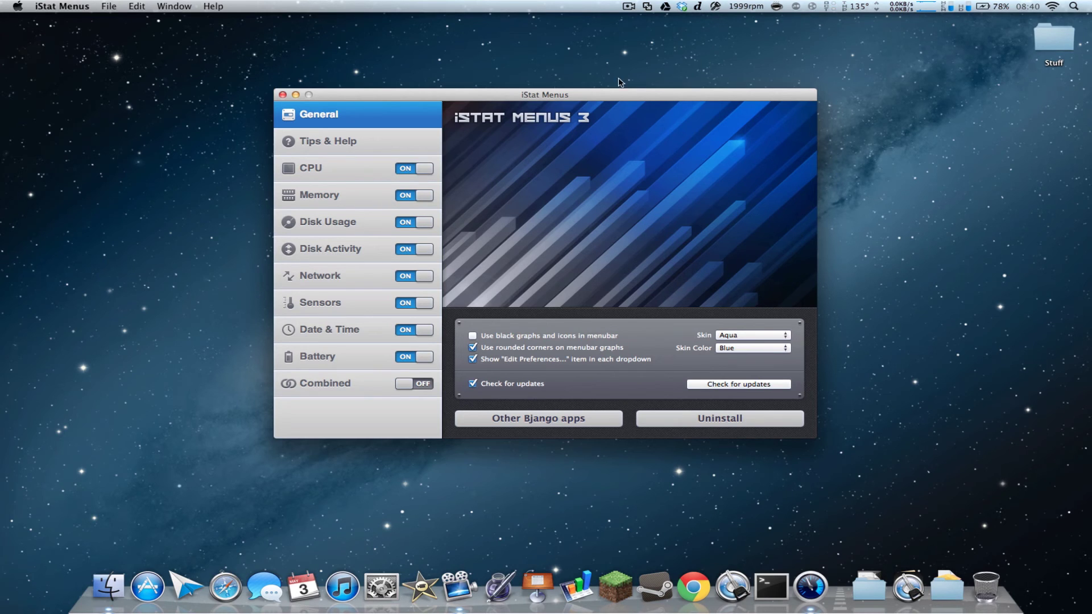
click(780, 5)
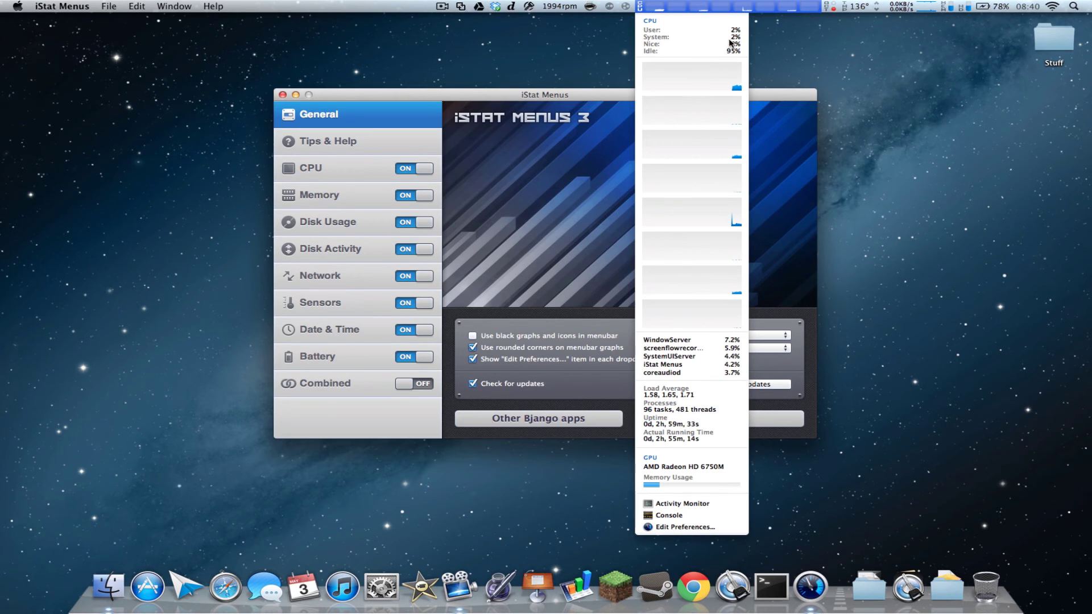
click(739, 4)
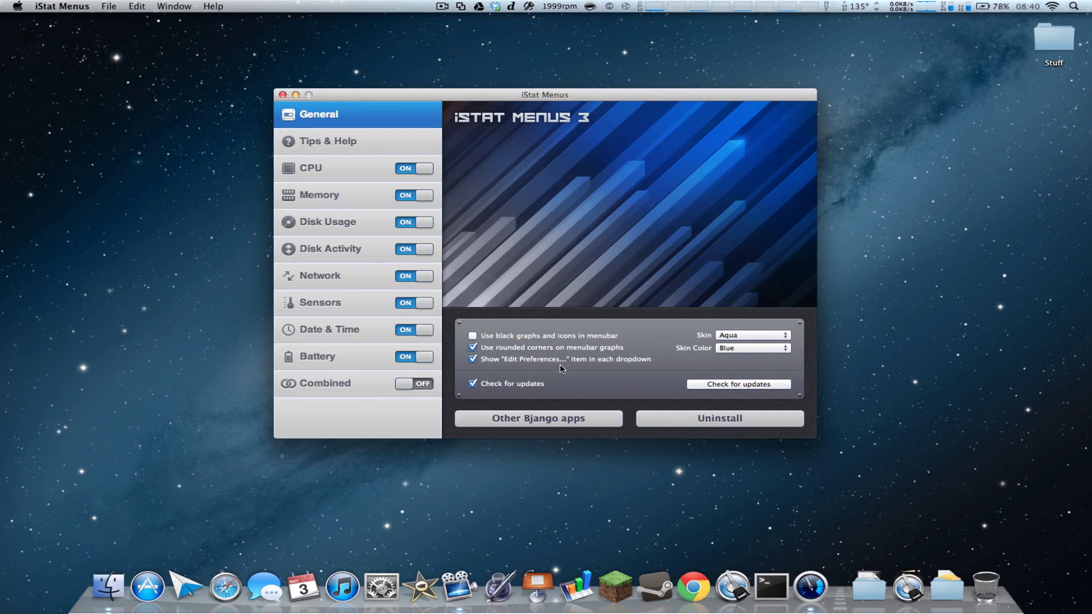
click(473, 337)
click(709, 4)
click(710, 3)
click(472, 336)
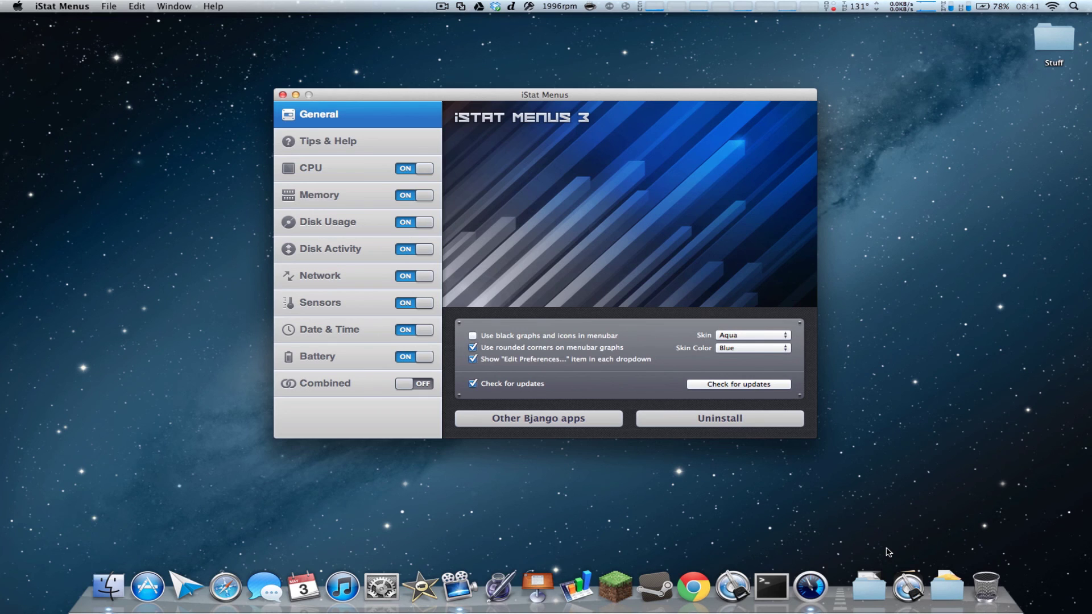